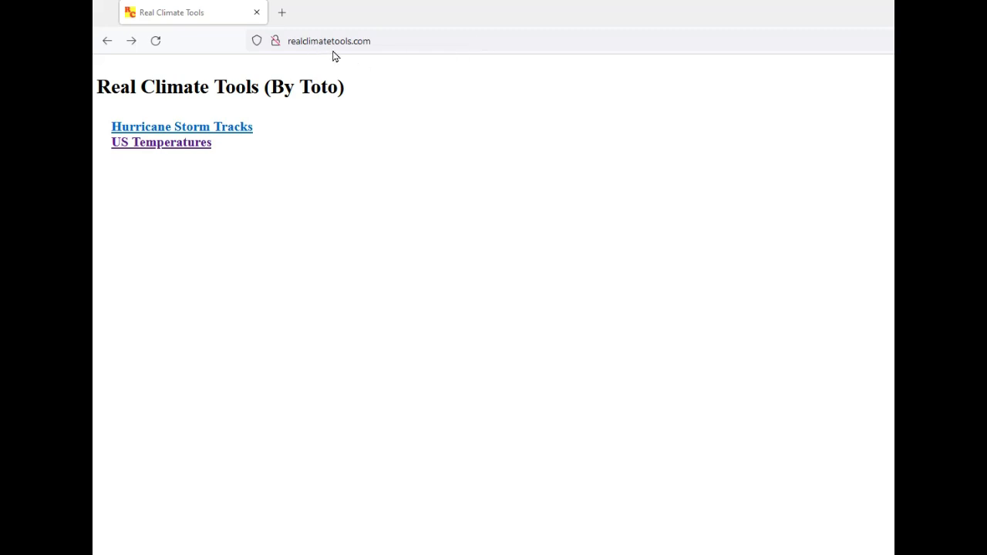
Step: Load the US Temperatures TMAX graph for the ALBION station in Nebraska (NE)
left_click(178, 145)
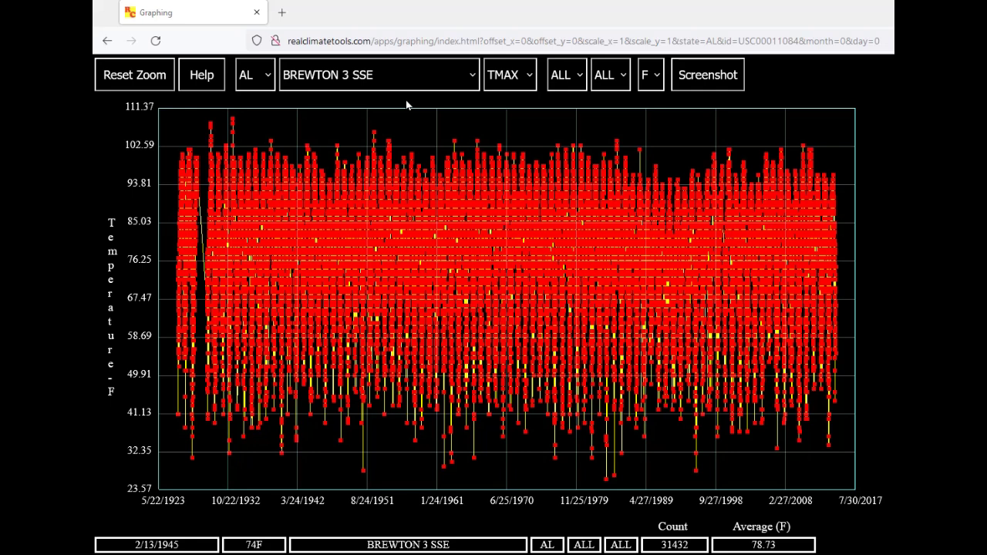
scroll(408, 105, "up", 1)
left_click(264, 77)
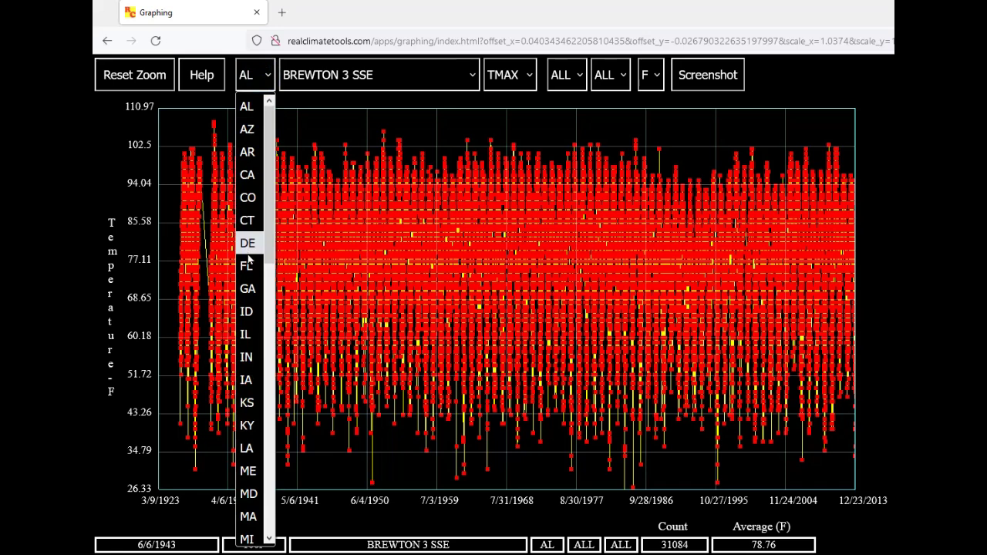
scroll(250, 231, "down", 7)
left_click(250, 152)
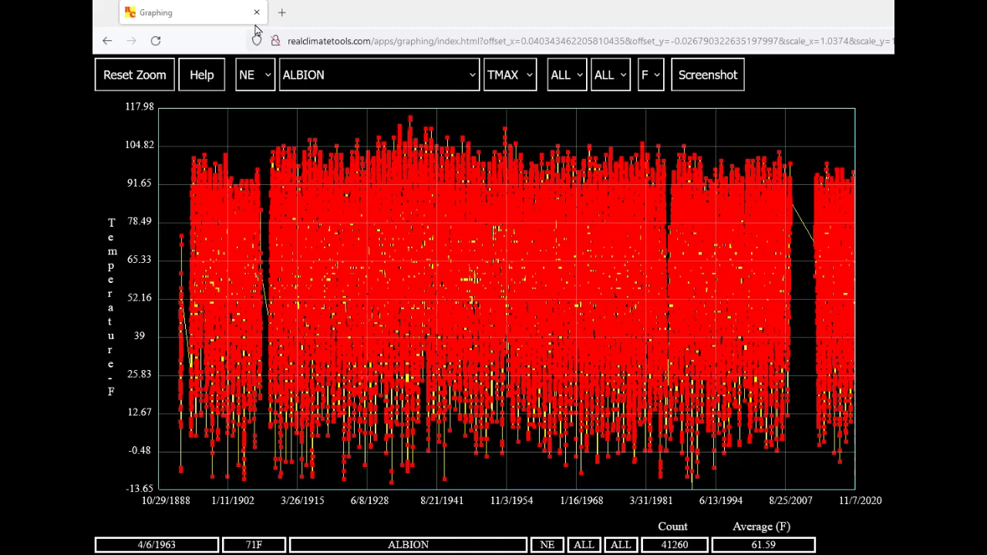
Step: Reset the zoom to show all 41788 readings and read the 115°F peak from 7/24/1936
left_click(140, 80)
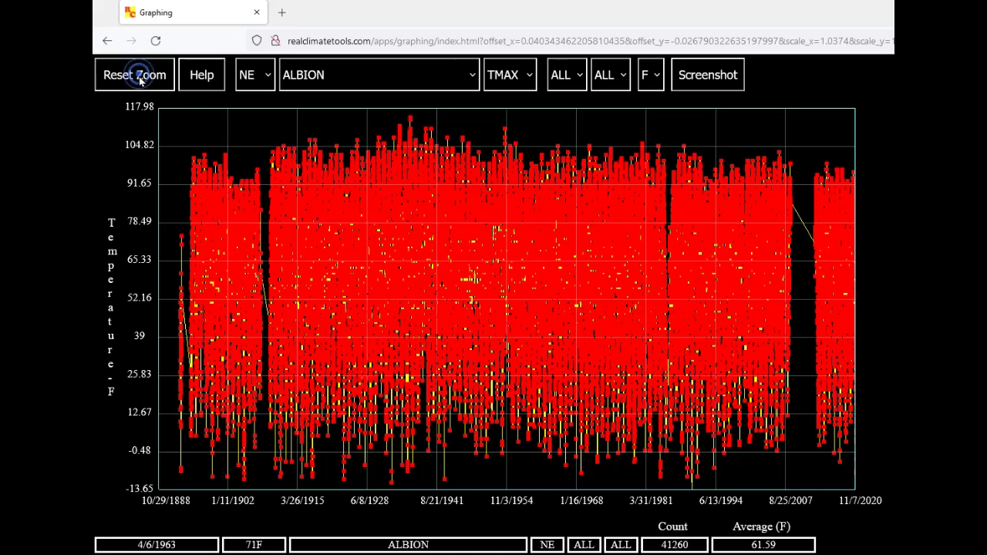
left_click(400, 124)
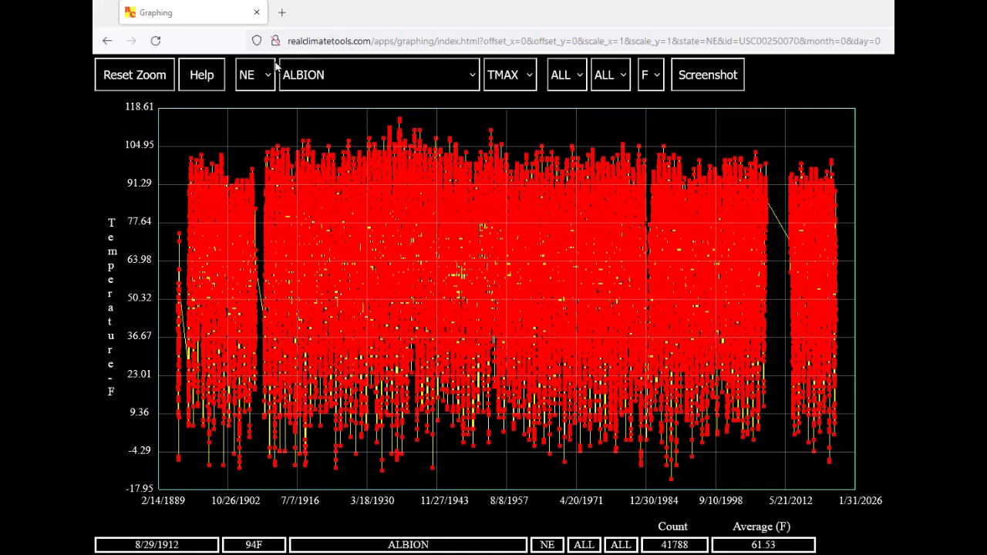
left_click(206, 82)
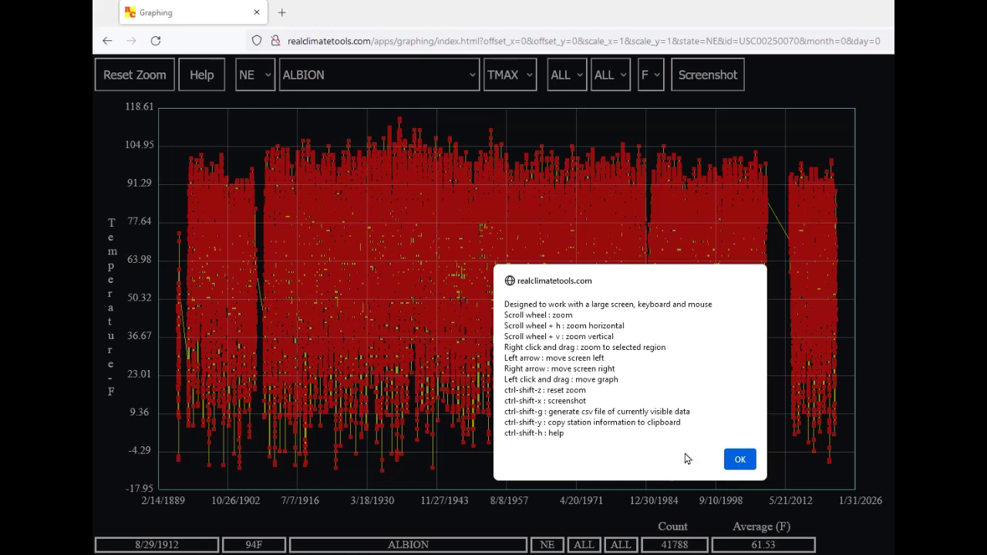
left_click(739, 461)
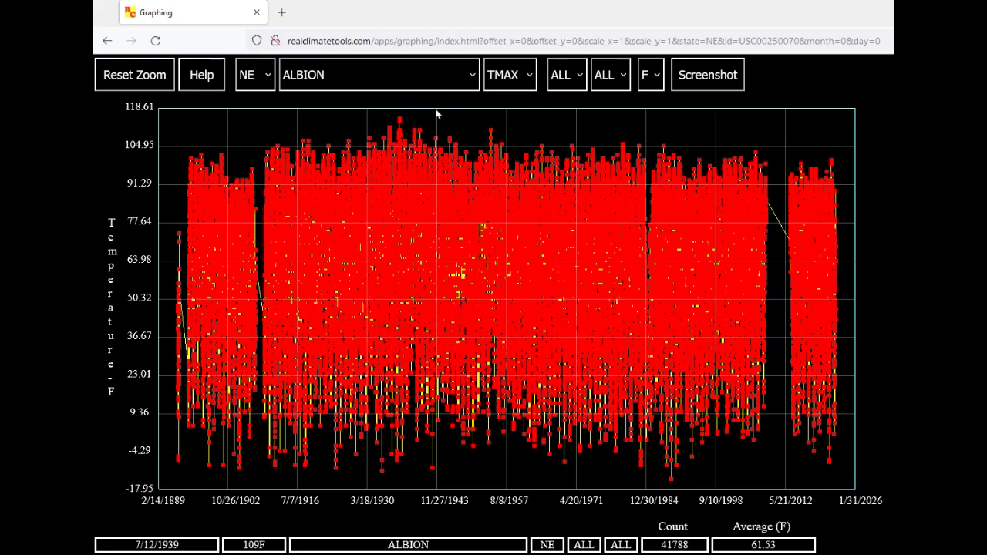
Step: Zoom the Y axis to start at 99.72 so only the 492 readings of 100°F+ remain
scroll(434, 117, "up", 4)
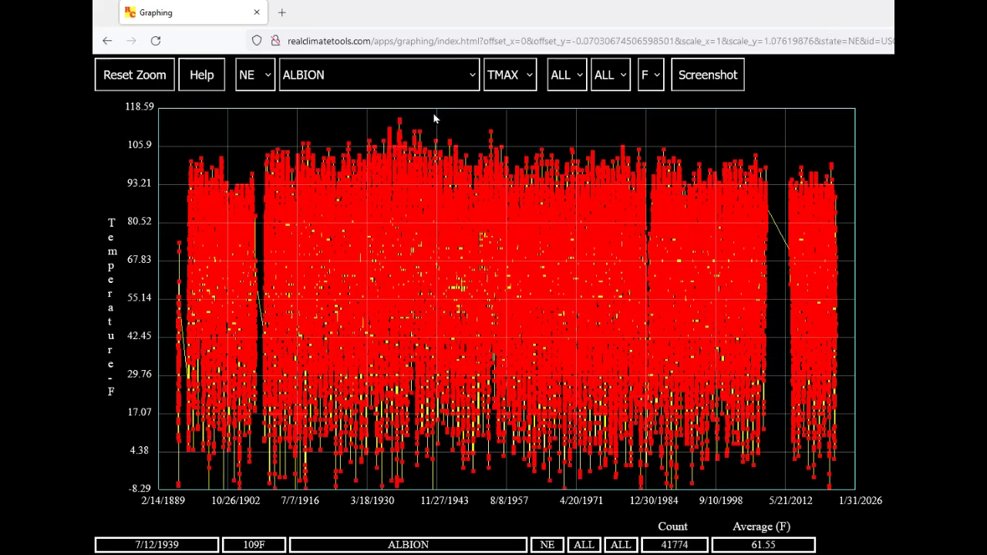
scroll(433, 120, "up", 4)
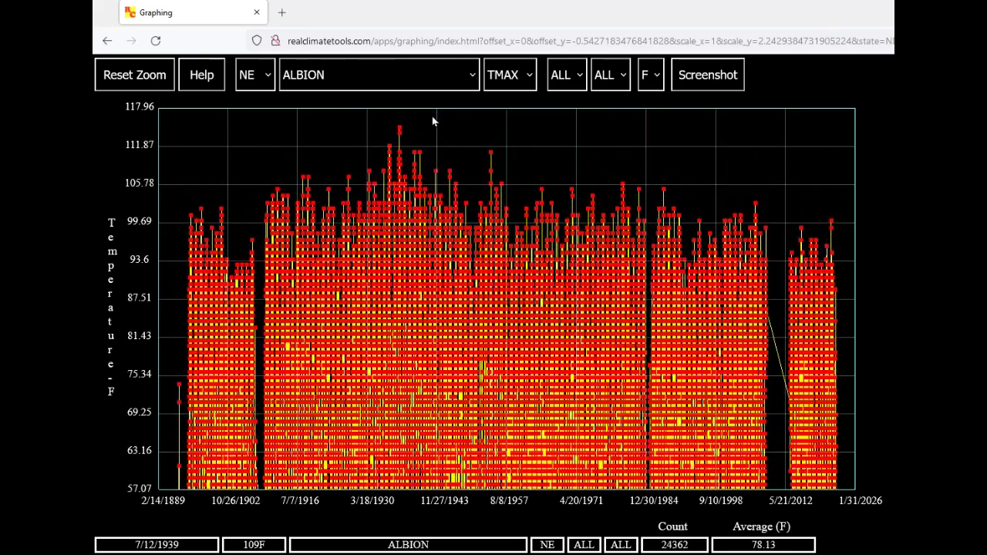
scroll(431, 125, "up", 4)
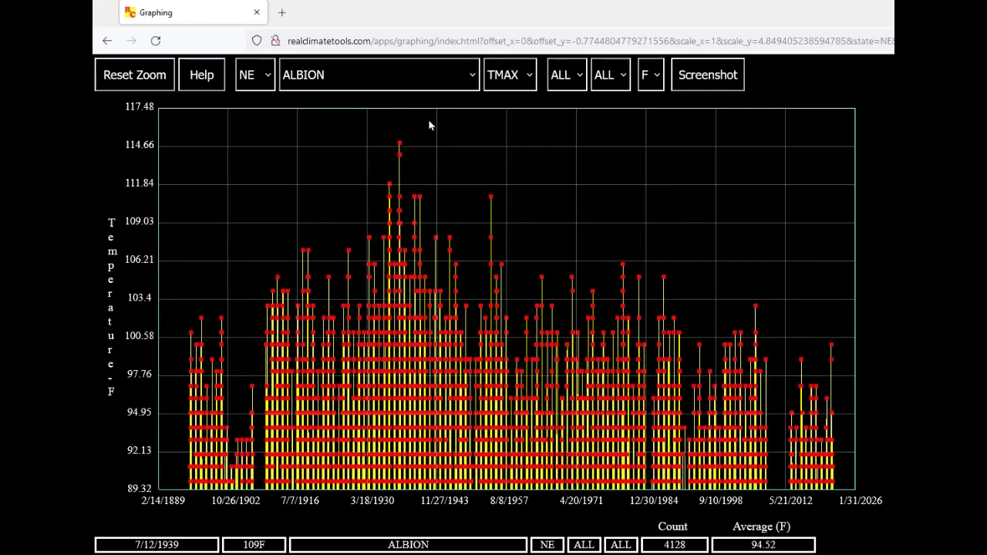
scroll(430, 125, "up", 1)
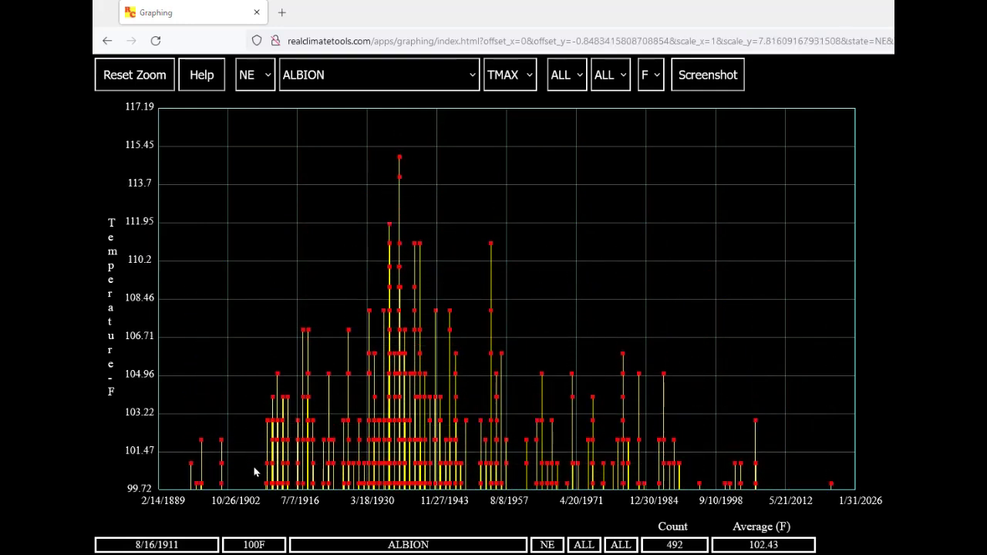
mouse_move(266, 484)
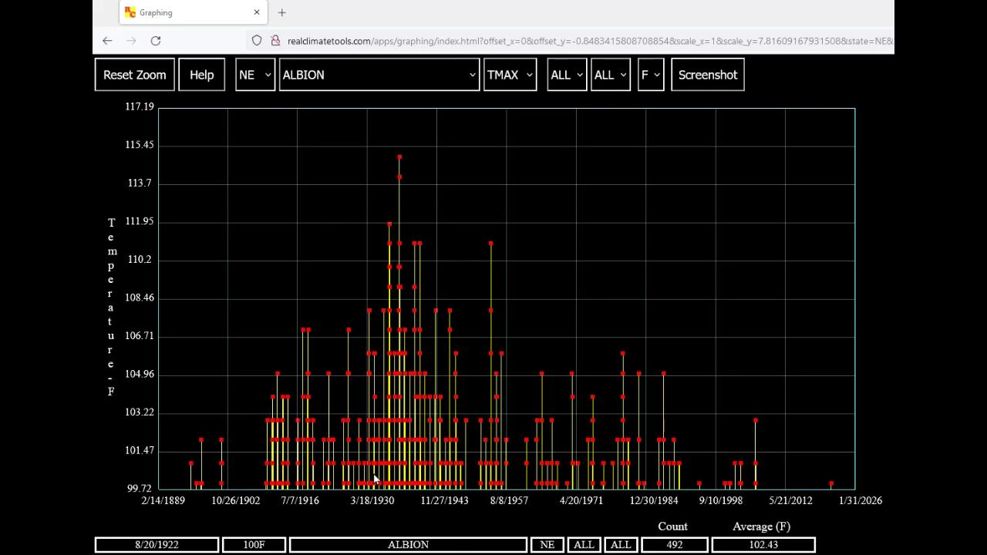
mouse_move(378, 484)
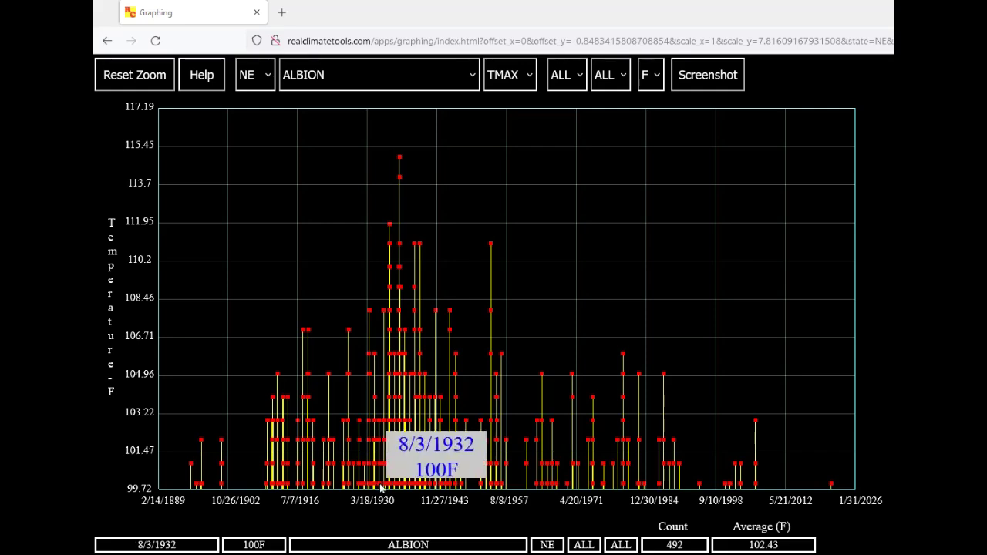
mouse_move(391, 445)
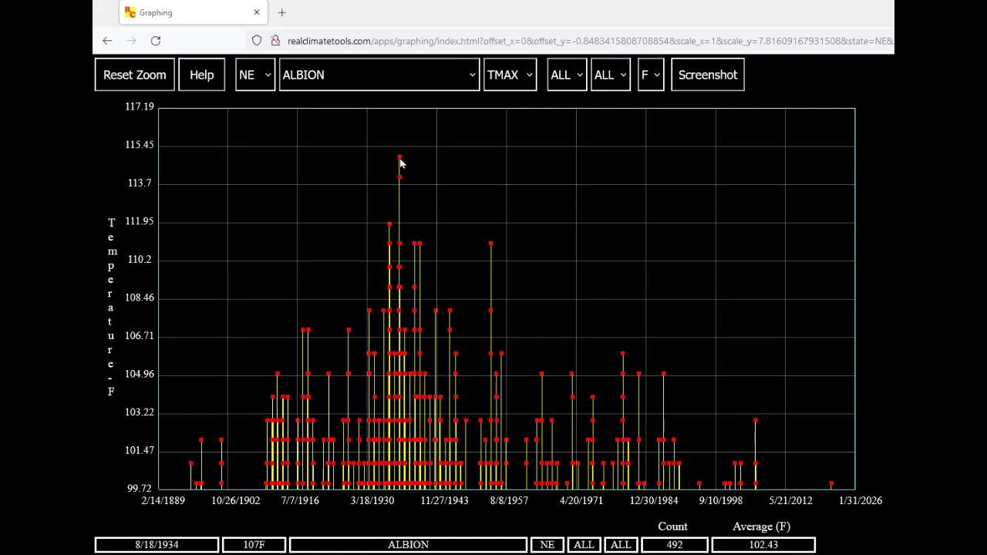
mouse_move(400, 161)
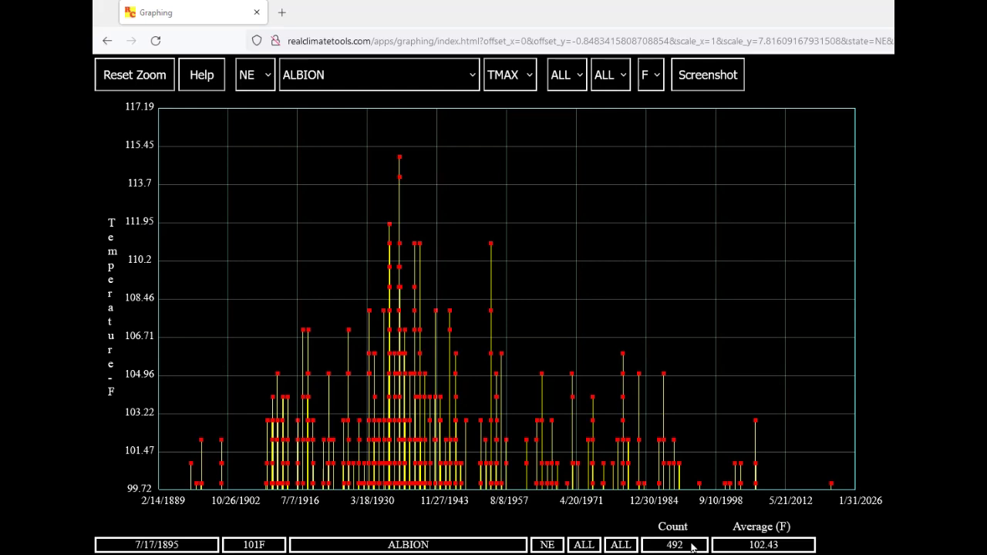
Step: Save a screenshot of the zoomed 100°F+ graph as ALBION (1).png
left_click_drag(732, 136, 732, 137)
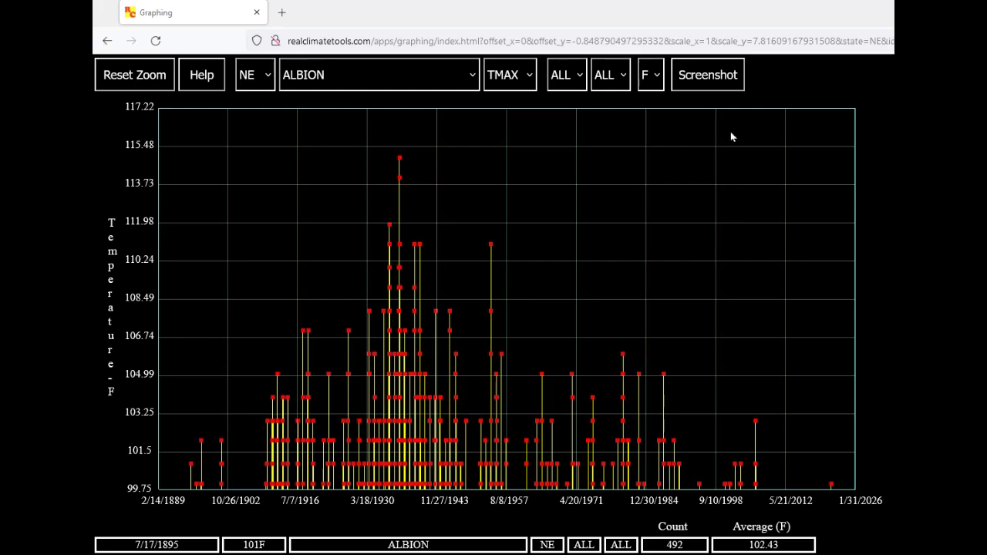
left_click(708, 80)
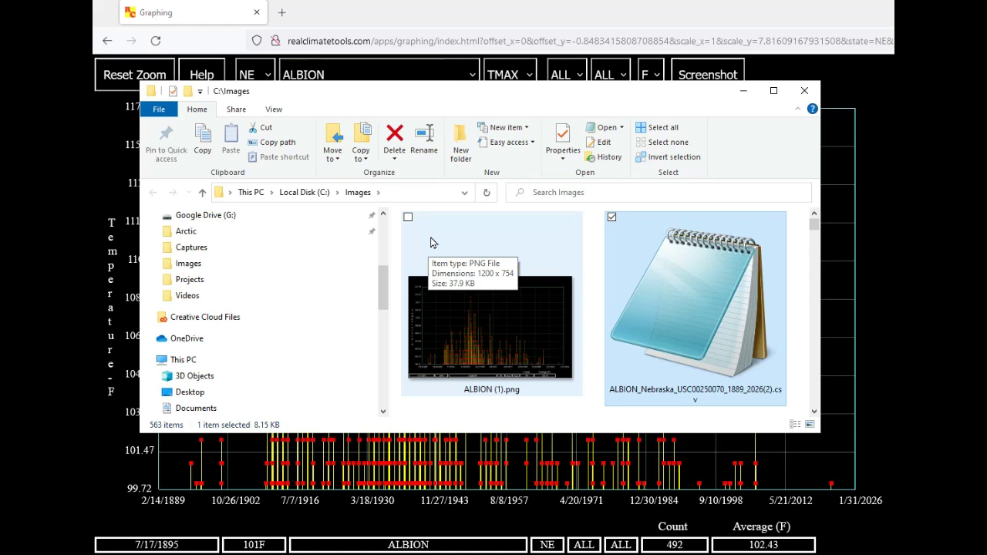
Step: Preview ALBION (1).png, close the viewer, and select the exported CSV file
left_click(474, 327)
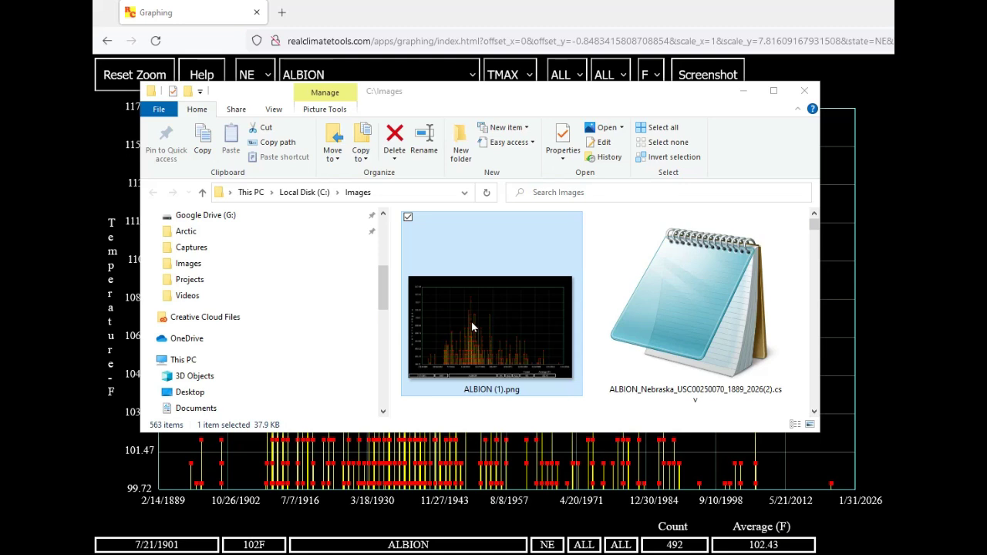
double_click(471, 324)
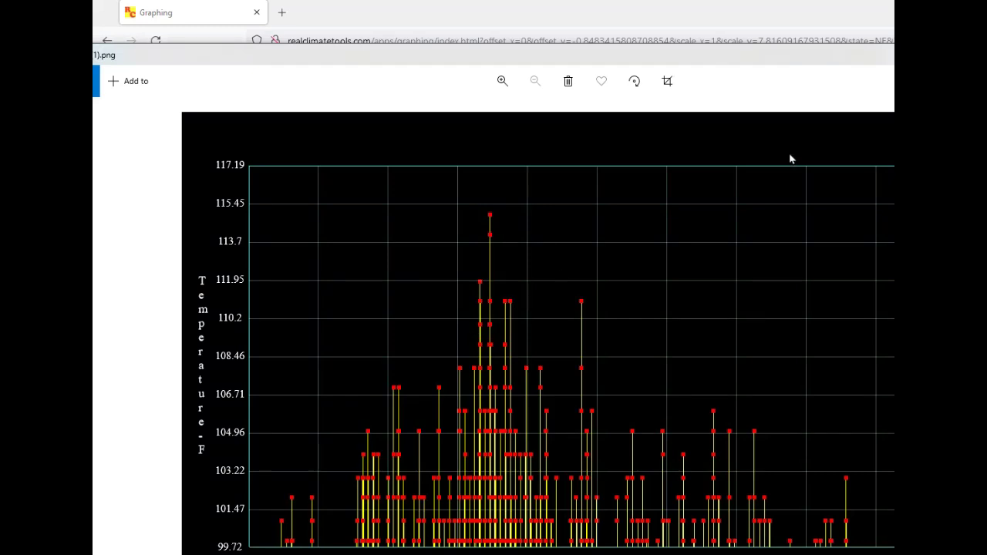
key("alt+F4")
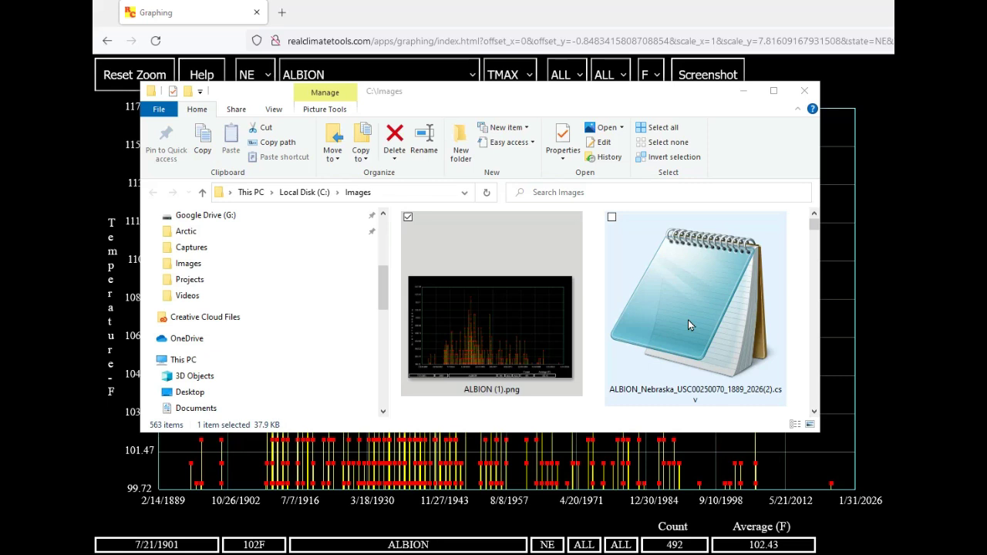
left_click(688, 319)
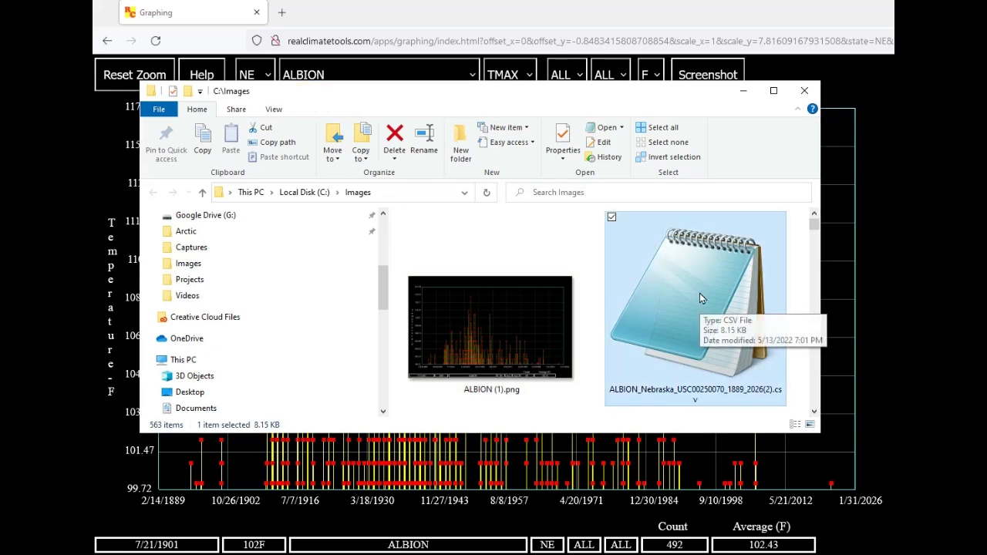
Step: Open the ALBION CSV in Notepad and highlight the ftp data-source URL on line 1
double_click(700, 293)
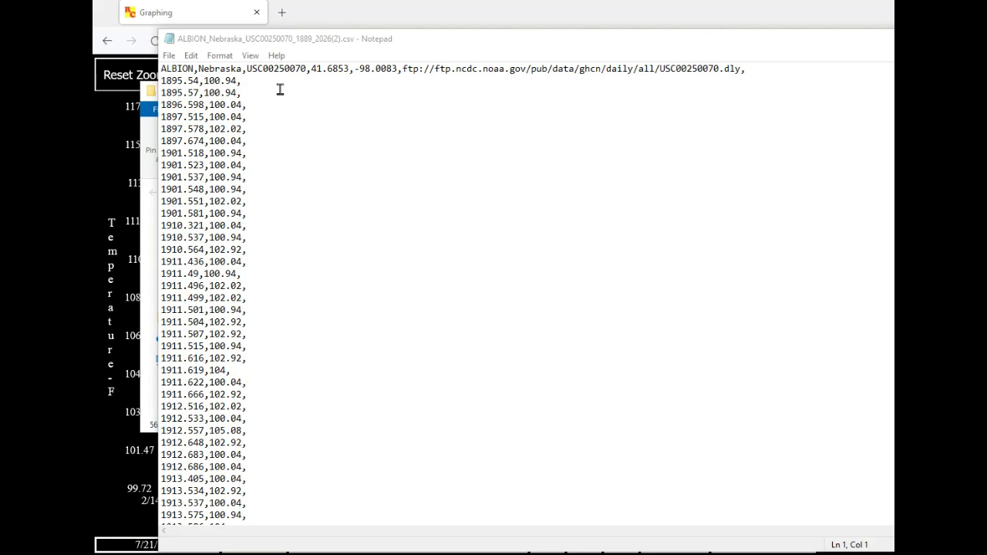
double_click(463, 69)
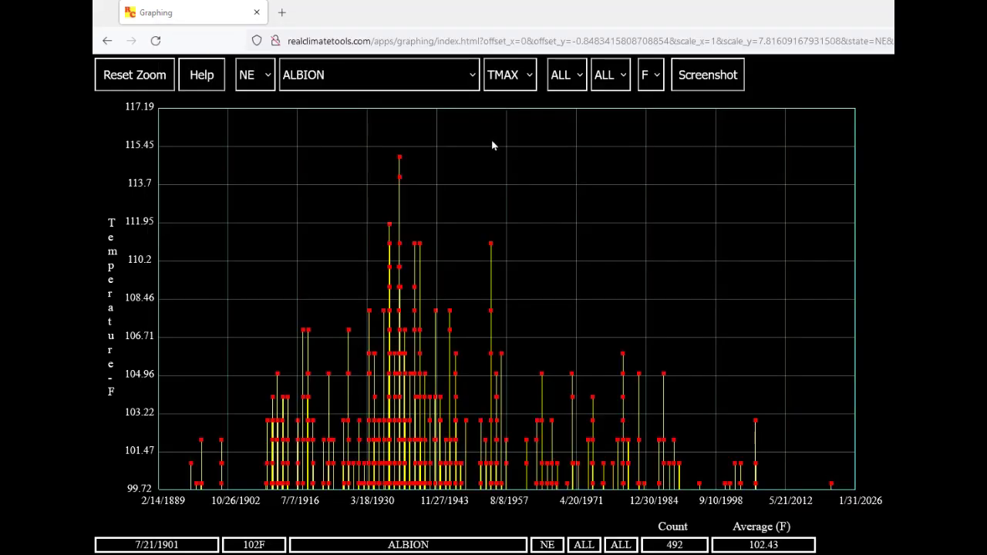
Step: Check readings like 7/15/2000 at 100°F, then pan left to the 407 pre-1960 readings
left_click(298, 297)
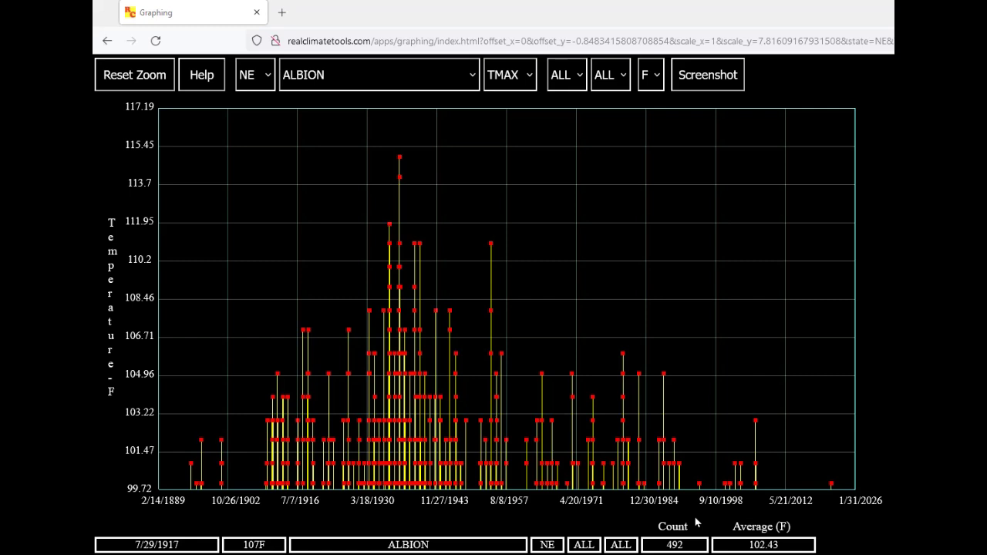
left_click(725, 494)
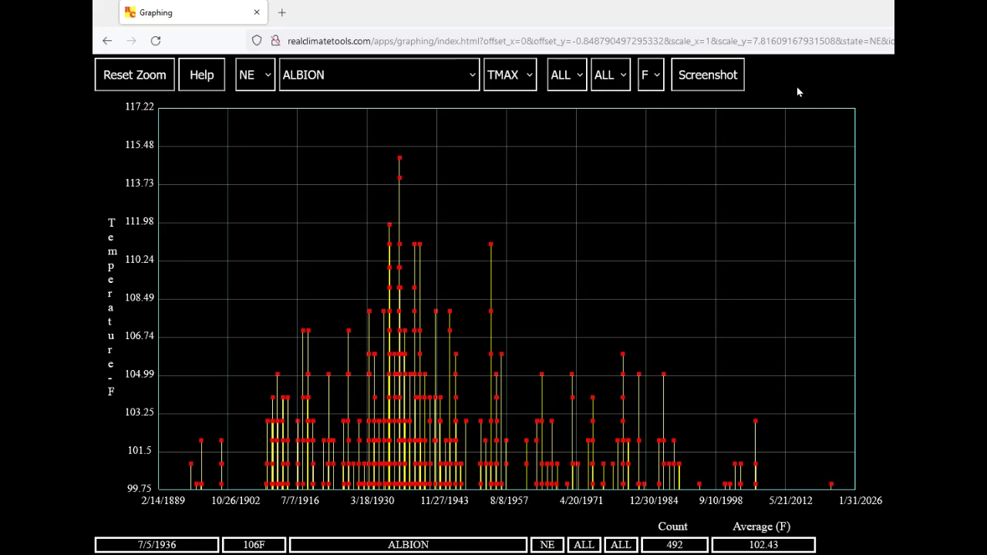
key("Left")
key("Left")
key("Left")
key("Left")
key("Left")
key("Left")
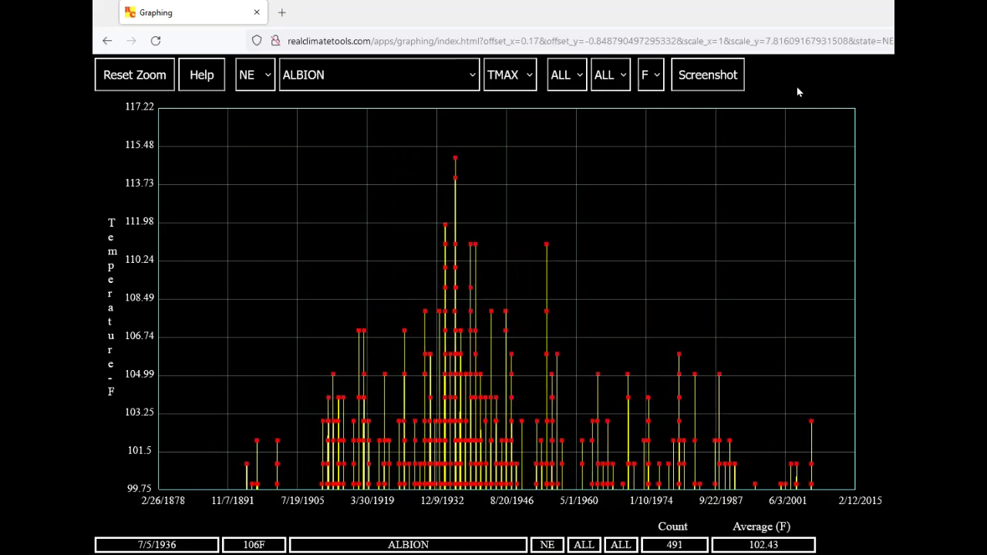
key("Left")
key("Left")
key("Left")
key("Left")
key("Left")
key("Left")
key("Left")
key("Left")
key("Left")
key("Left")
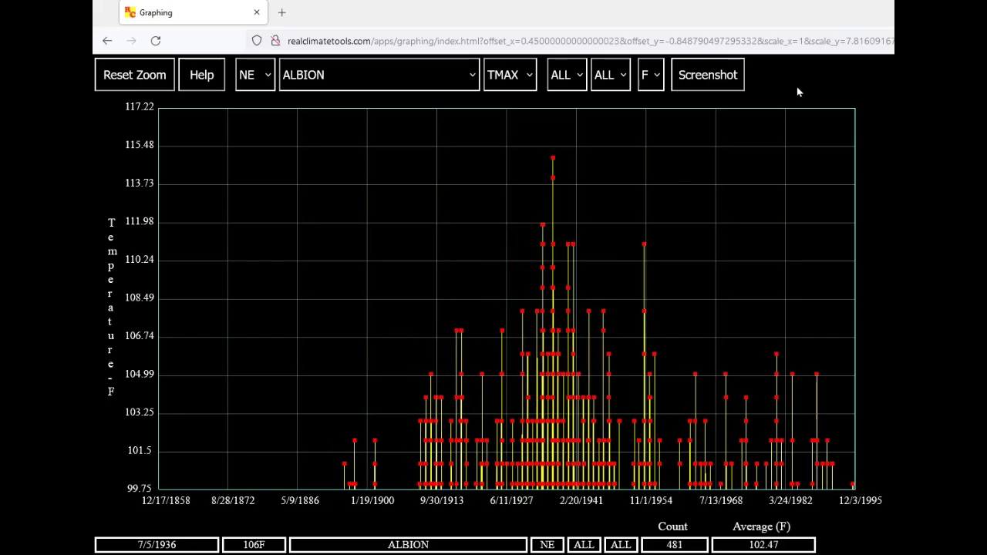
key("Left")
key("Left")
key("Left")
key("Left")
key("Left")
key("Left")
key("Left")
key("Left")
key("Left")
key("Left")
key("Left")
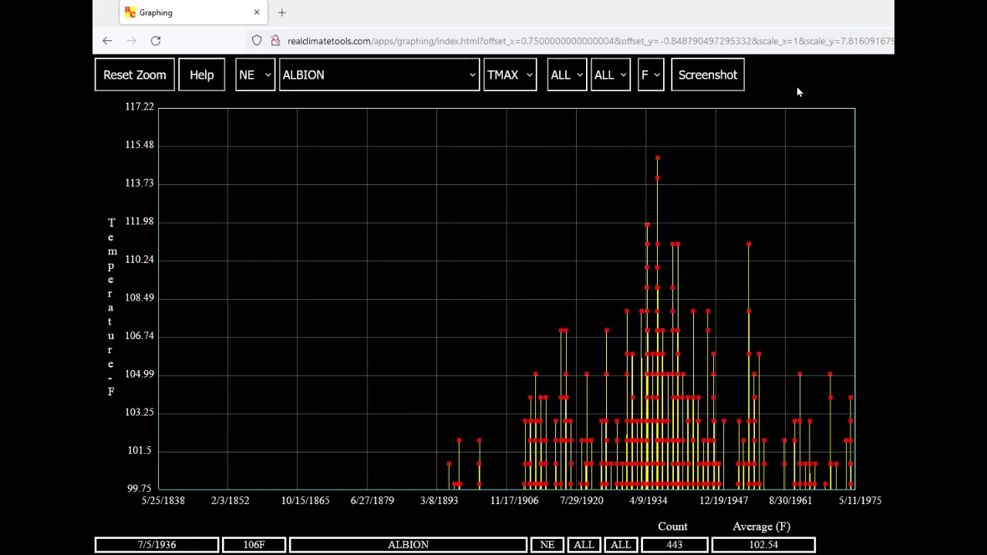
key("Left")
key("Left")
key("Left")
key("Left")
key("Left")
key("Left")
key("Left")
key("Left")
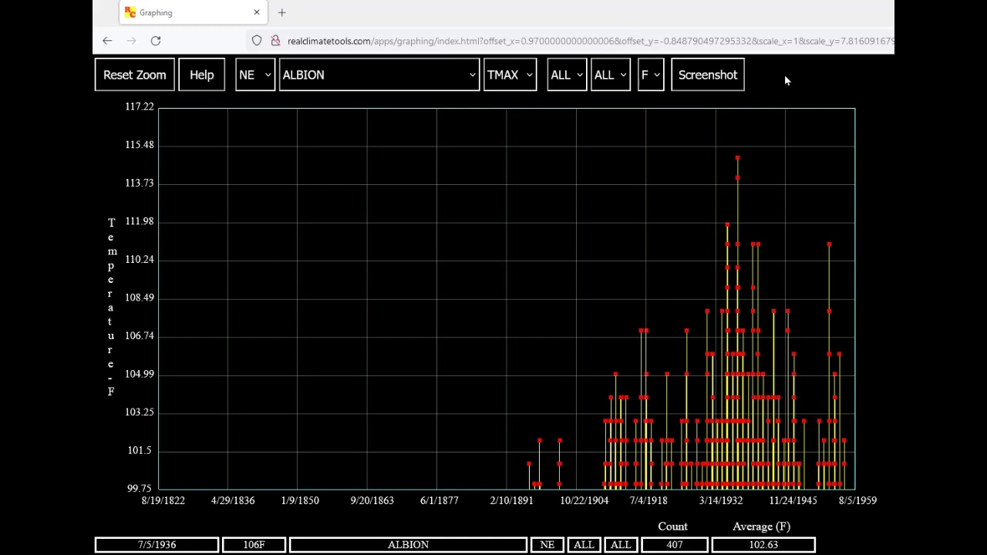
Step: Screenshot the pre-1960 view, then pan right to show the 85 post-1959 readings
left_click(707, 85)
key("Right")
key("Right")
key("Right")
key("Right")
key("Right")
key("Right")
key("Right")
key("Right")
key("Right")
key("Right")
key("Right")
key("Right")
key("Right")
key("Right")
key("Right")
key("Right")
key("Right")
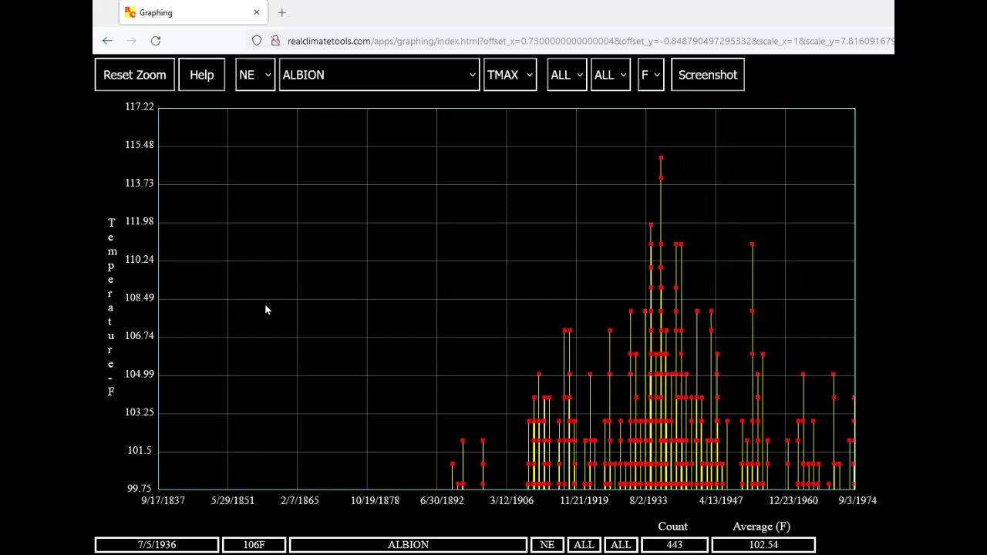
key("Right")
key("Right")
key("Right")
key("Right")
key("Right")
key("Right")
key("Right")
key("Right")
key("Right")
key("Right")
key("Right")
key("Right")
key("Right")
key("Right")
key("Right")
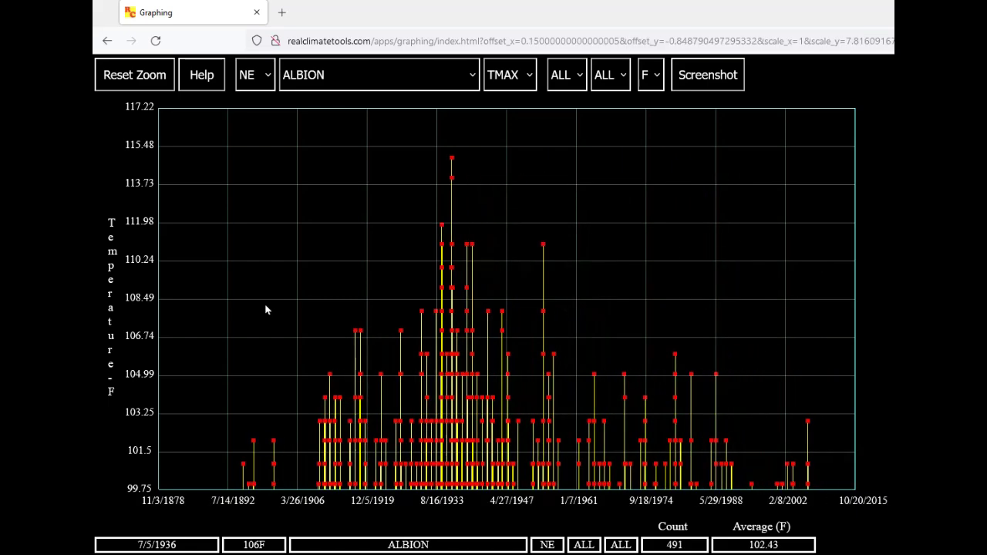
key("Right")
key("Right")
key("Right")
key("Right")
key("Right")
key("Right")
key("Right")
key("Right")
key("Right")
key("Right")
key("Right")
key("Right")
key("Right")
key("Right")
key("Right")
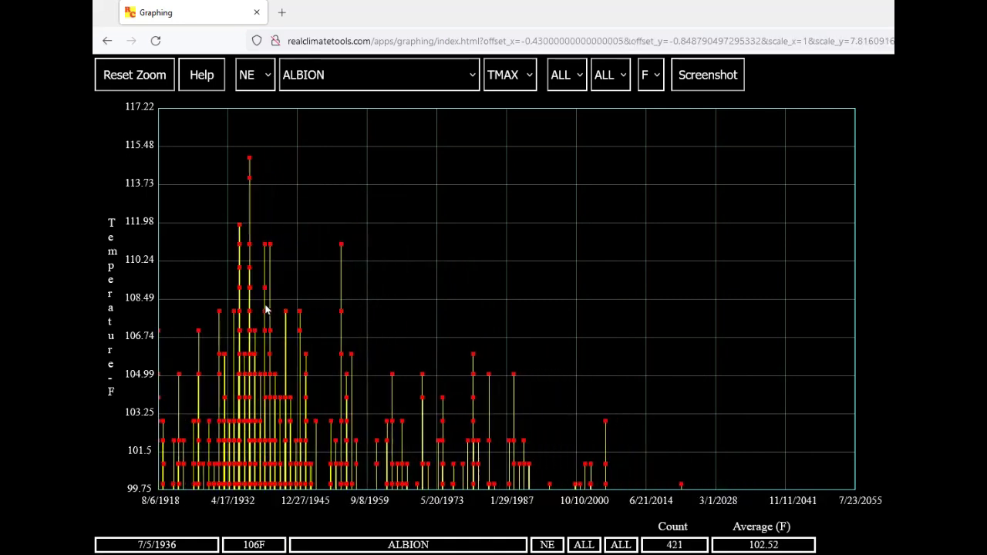
key("Right")
key("Right")
key("Right")
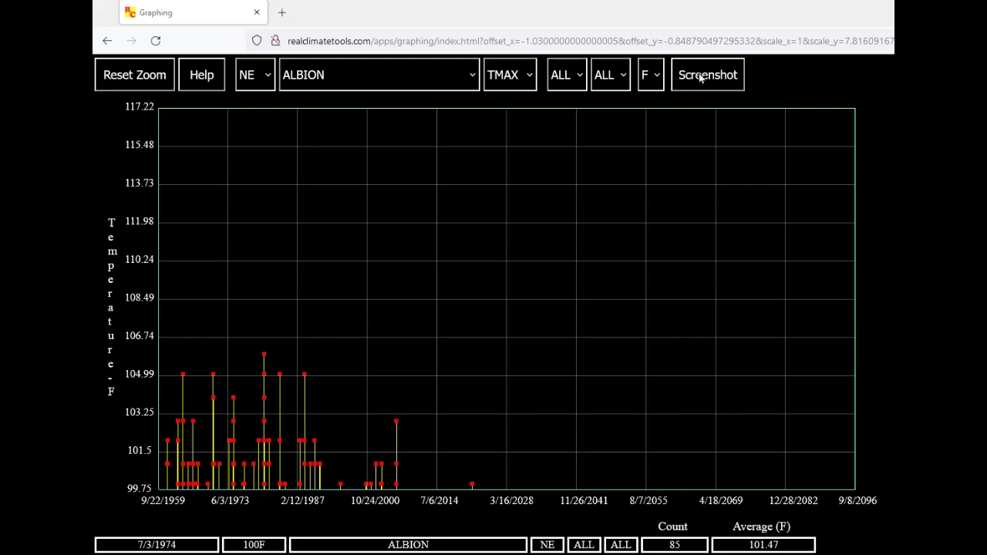
Step: Reset the zoom so the graph again shows all 41788 TMAX readings from 1889
left_click(149, 80)
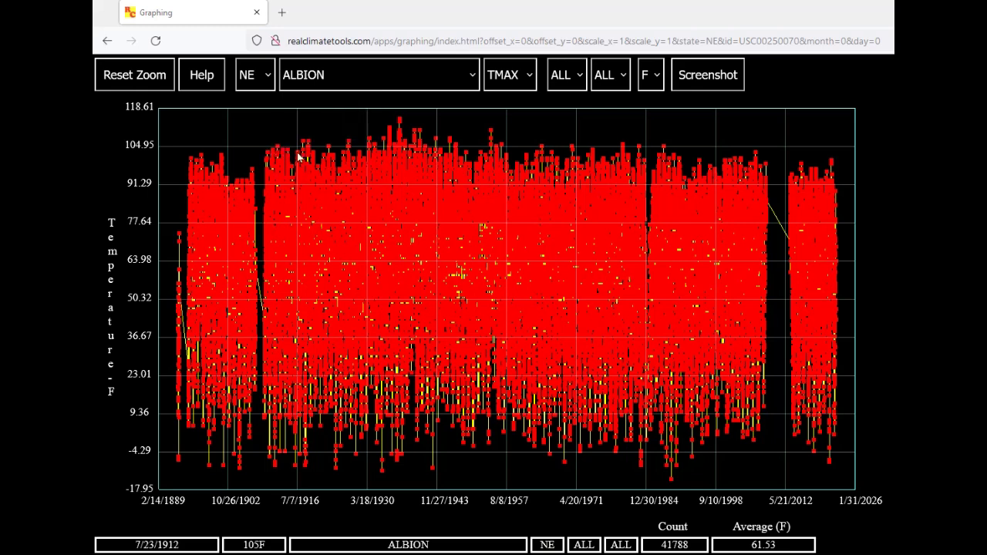
mouse_move(488, 158)
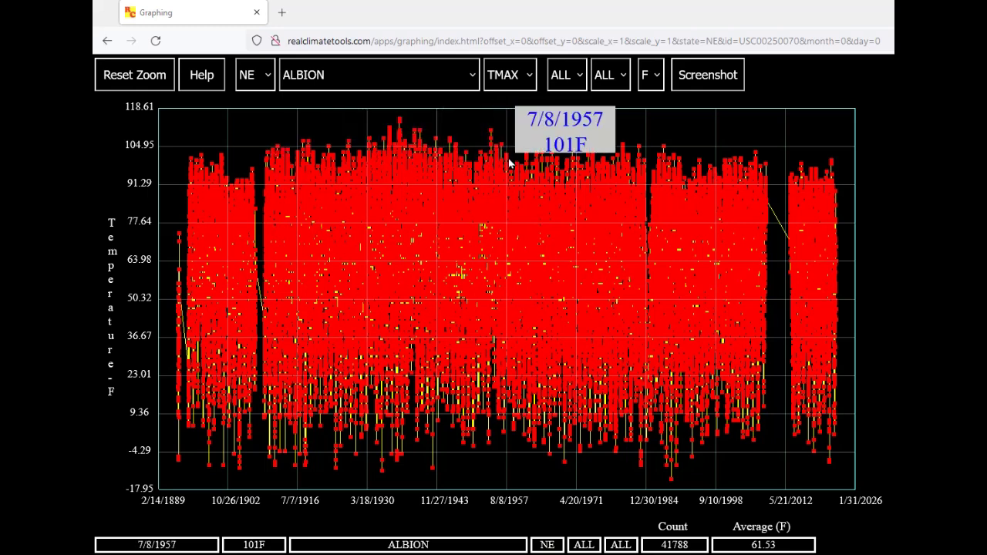